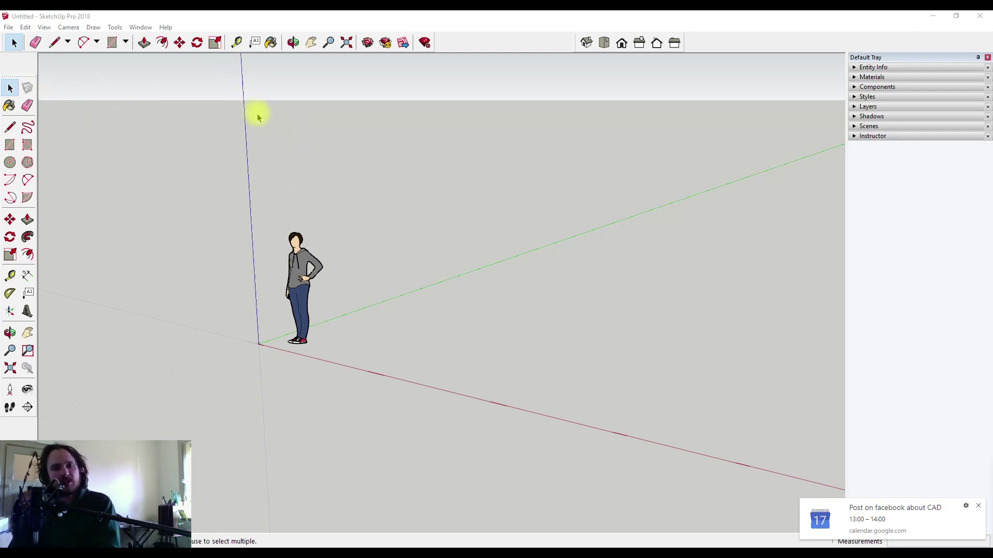
Save the empty model as 'Demo 1' on the Media (I:) drive
click(8, 27)
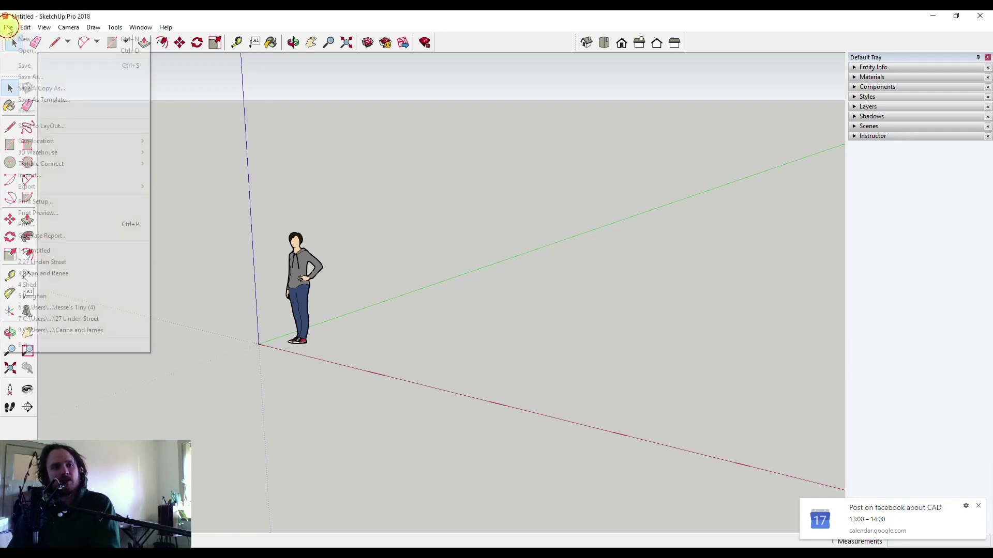
click(38, 77)
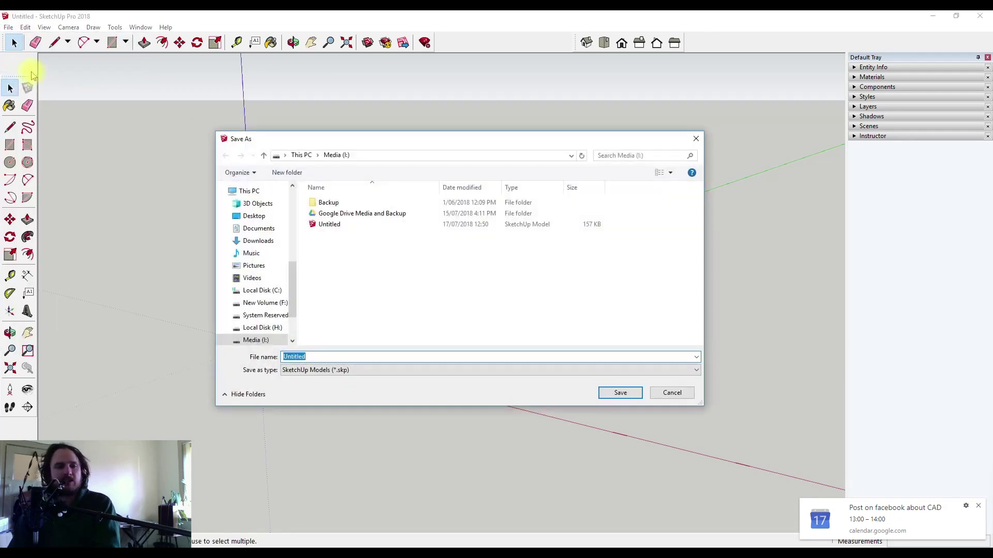
click(366, 154)
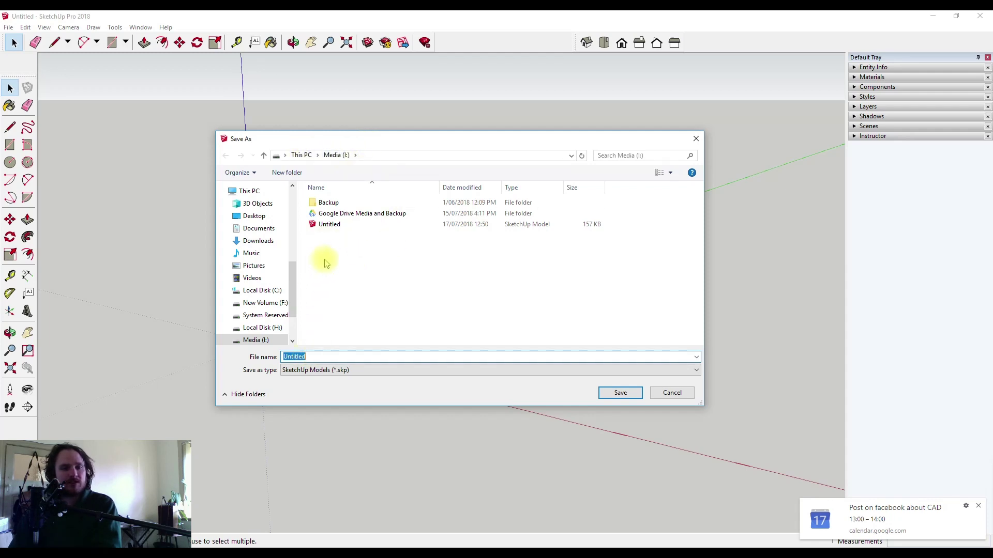
click(315, 356)
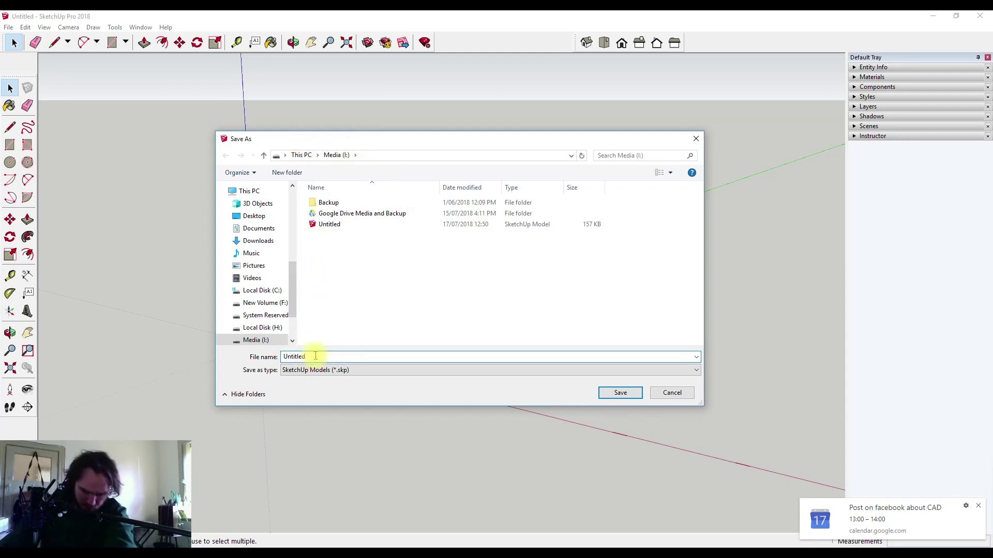
key(BackSpace)
key(BackSpace)
key(BackSpace)
key(BackSpace)
key(BackSpace)
key(BackSpace)
key(BackSpace)
key(BackSpace)
text(De)
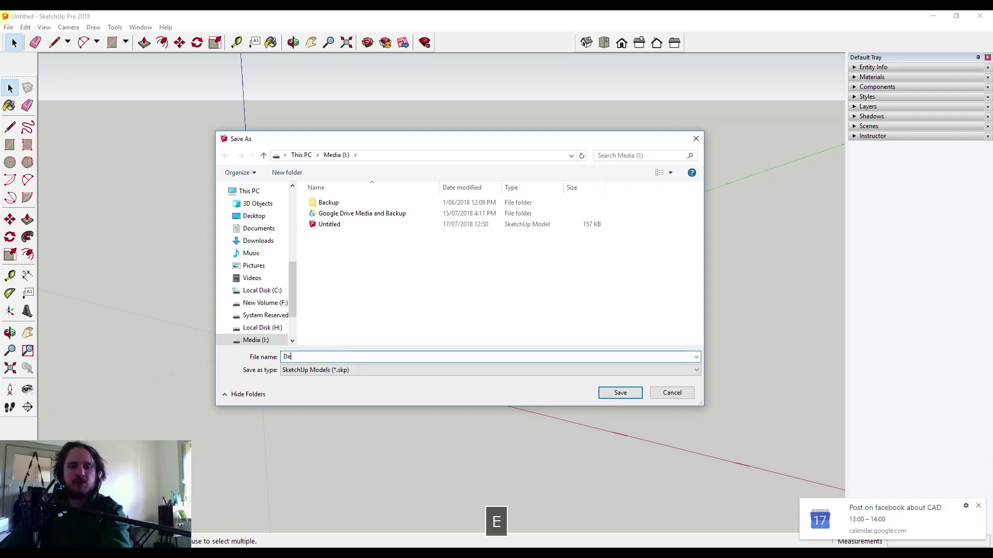
text(mo 1)
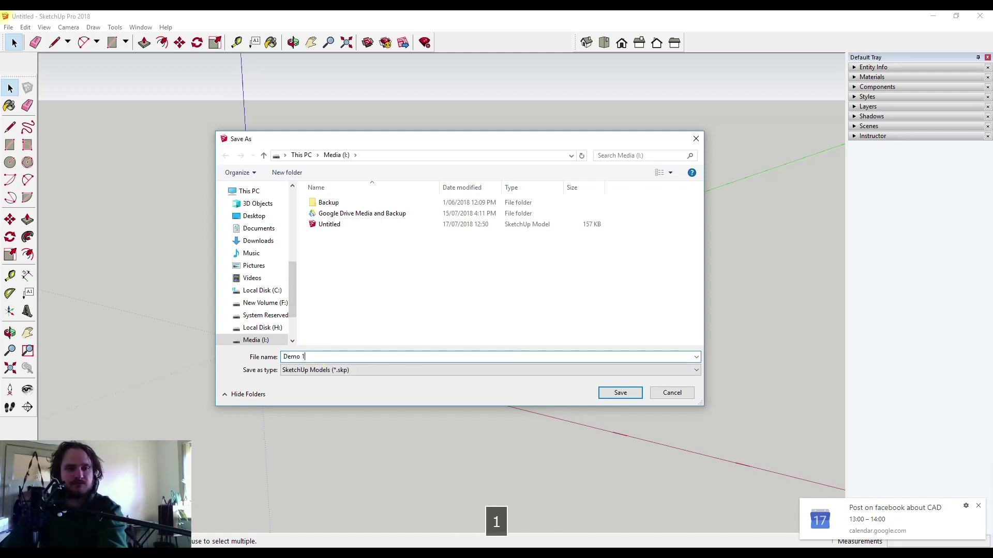
key(Return)
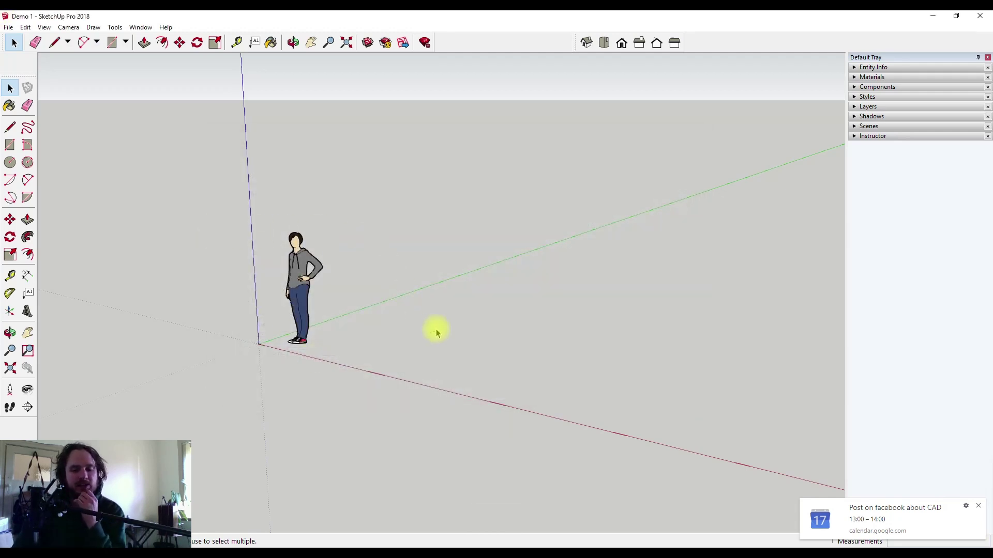
Draw two rectangles on the ground plane beside the figure and save Demo 1
key(r)
click(369, 402)
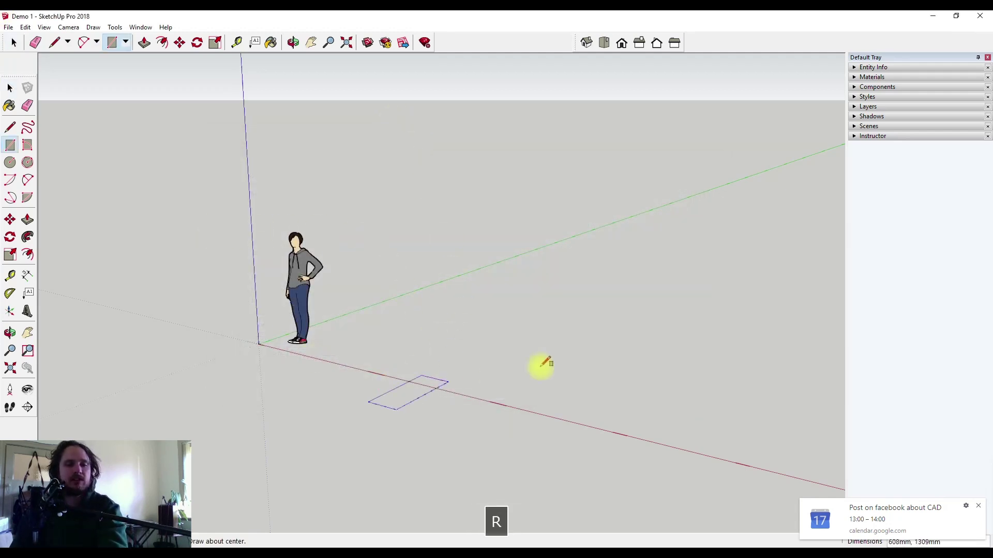
click(657, 357)
click(527, 258)
click(604, 309)
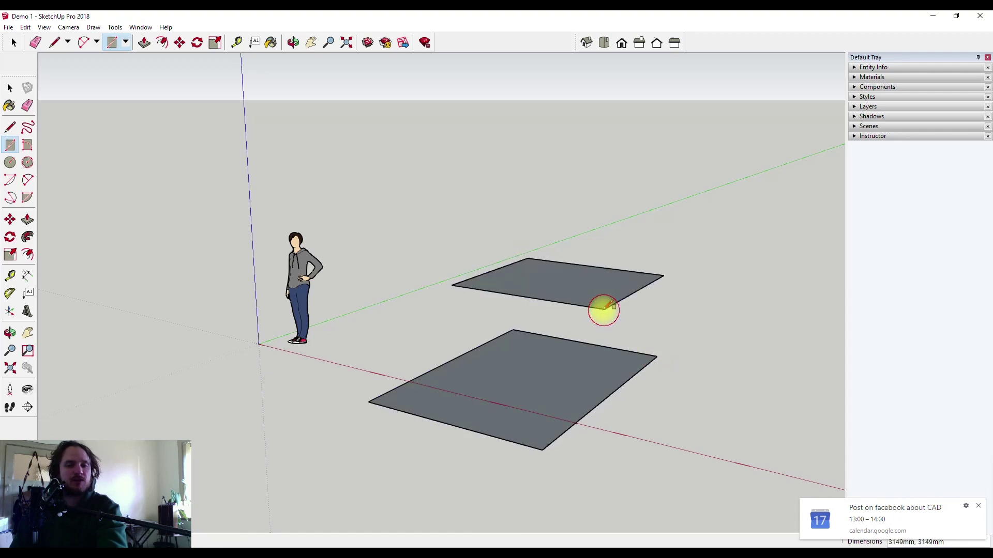
key(space)
click(9, 28)
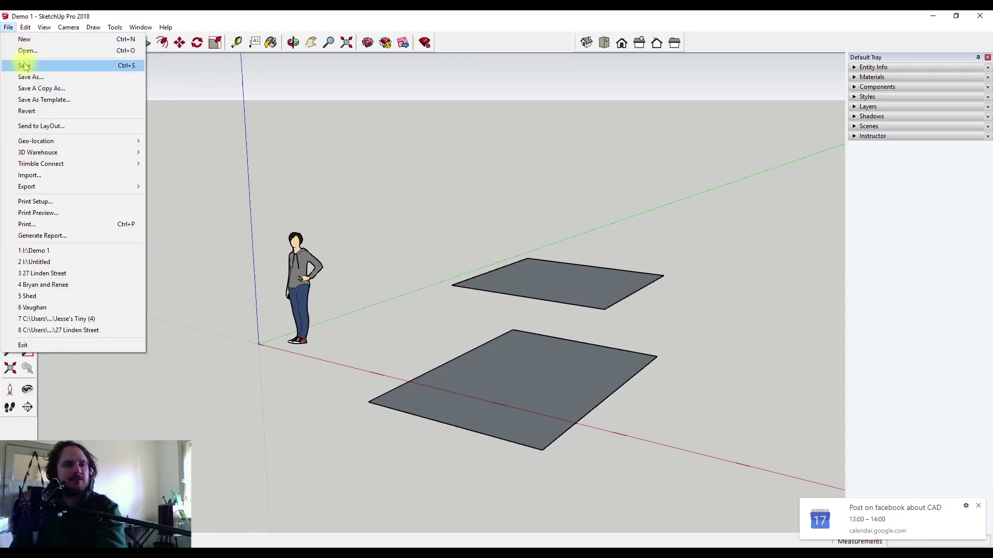
click(24, 65)
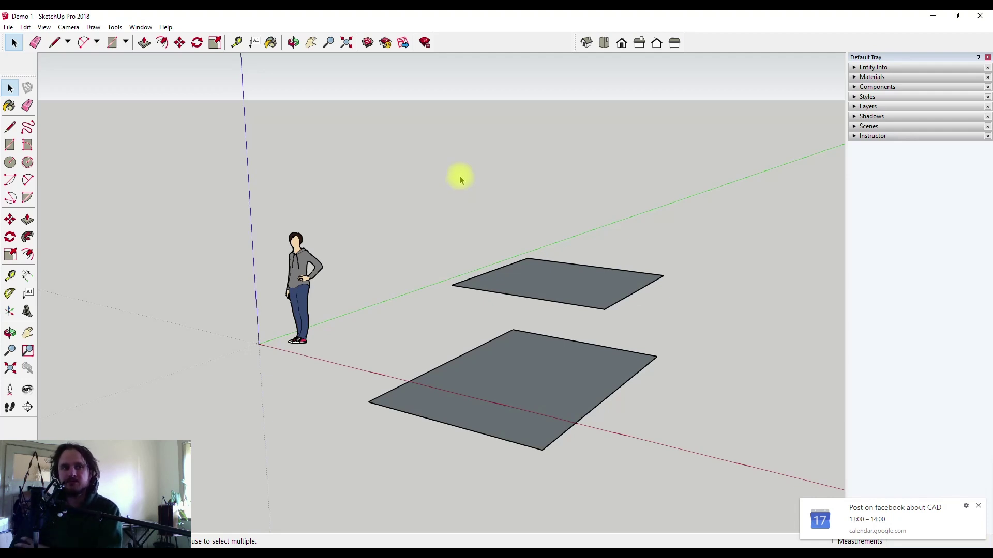
Orbit down onto the rectangles, then show the Media (I:) drive contents in File Explorer
click(8, 28)
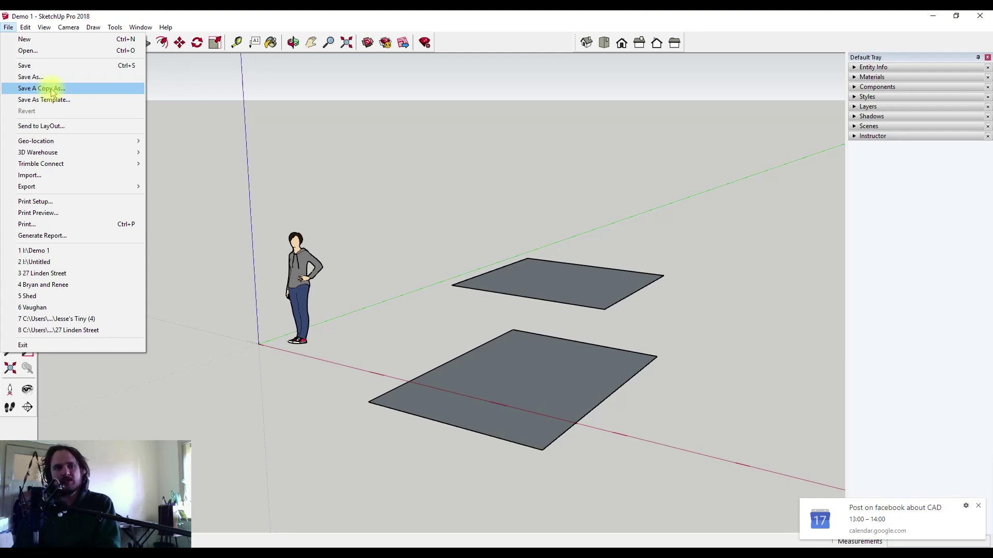
click(382, 187)
middle_drag(471, 237, 667, 410)
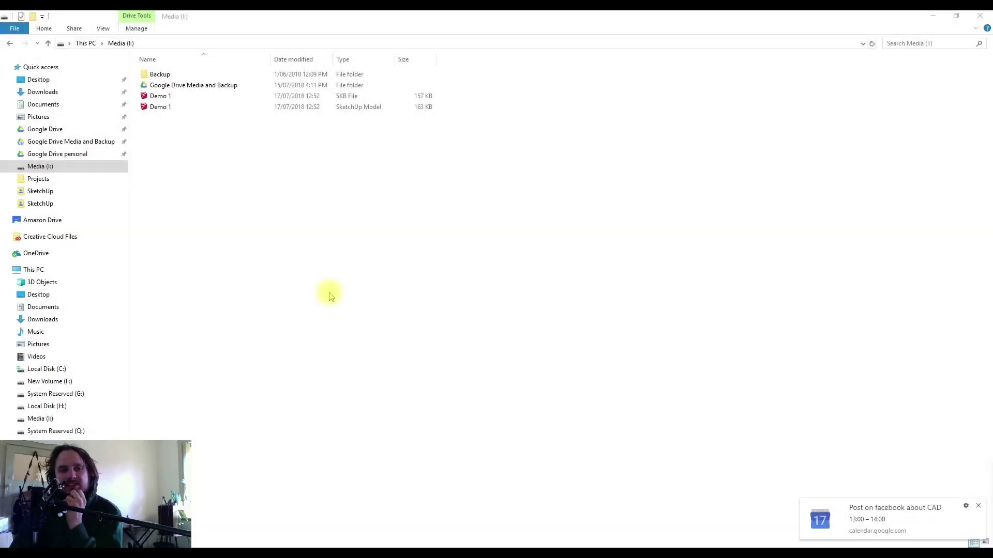
click(43, 167)
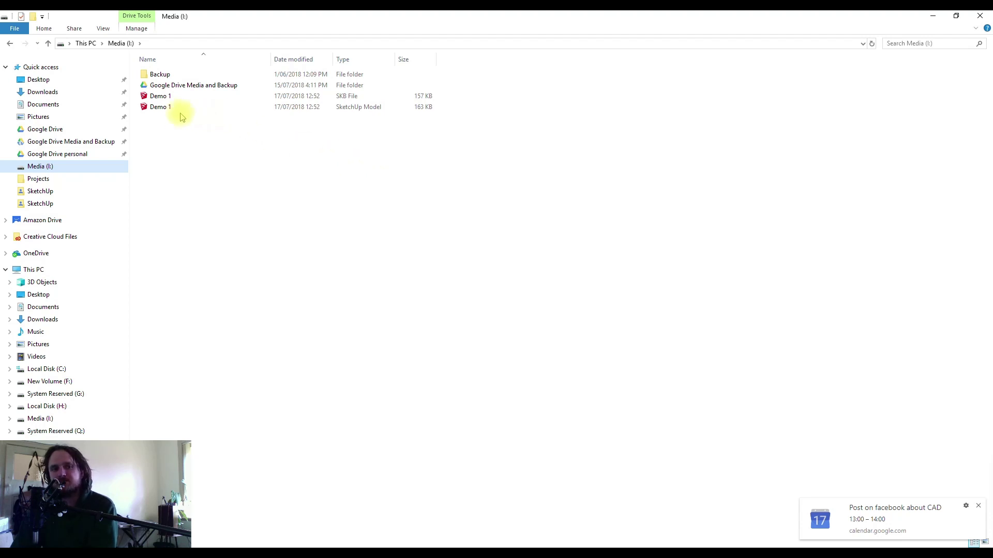
Check the Demo 1 SKB backup and model files on Media (I:), then return to SketchUp
mouse_move(163, 112)
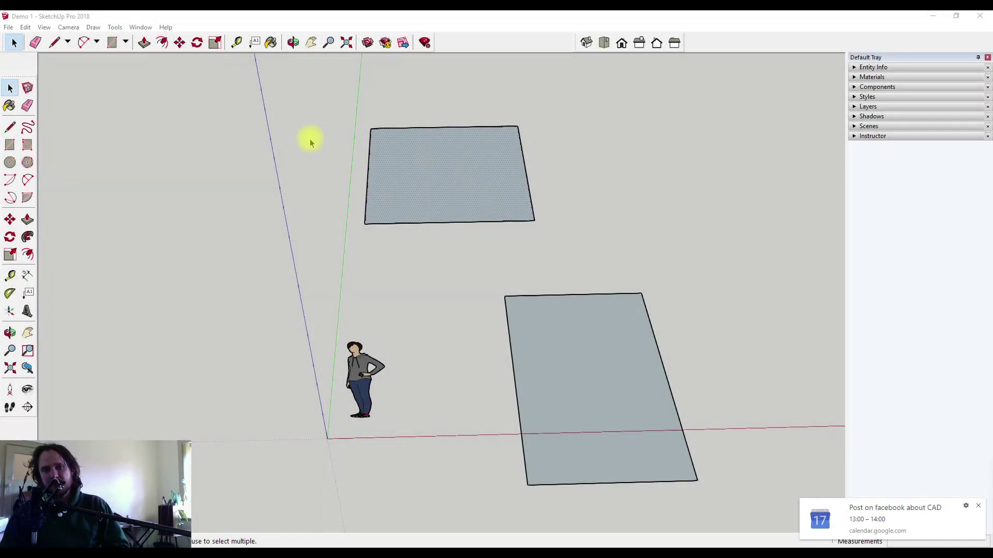
click(140, 27)
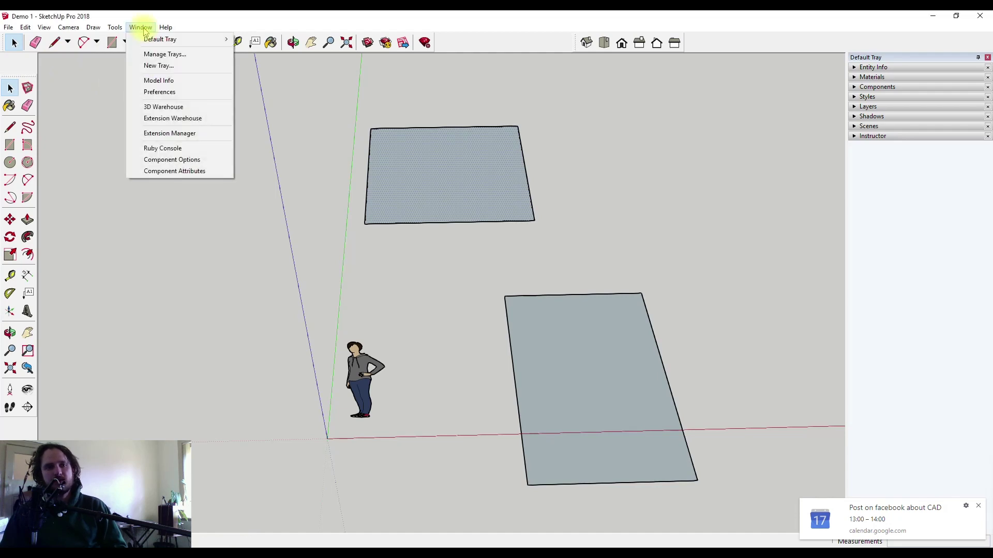
Confirm the General preferences have Create backup and Auto-save every 5 minutes enabled
click(150, 92)
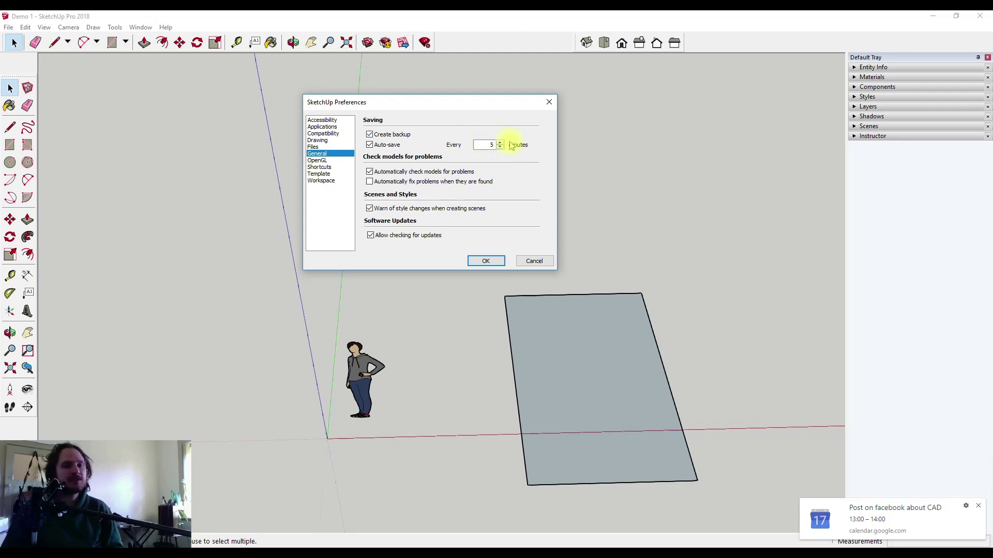
click(485, 262)
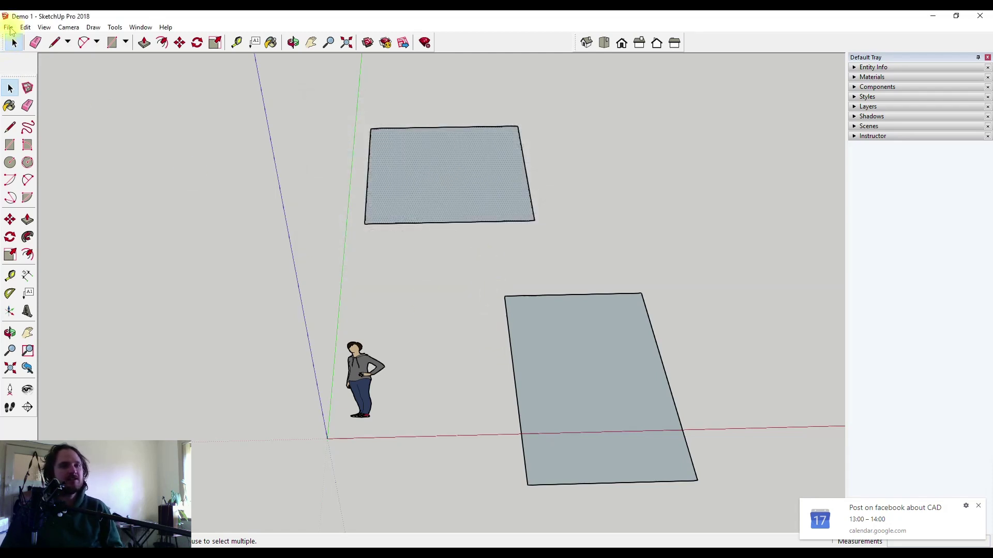
Save the Demo 1 model with both rectangles again using Ctrl+S
click(11, 28)
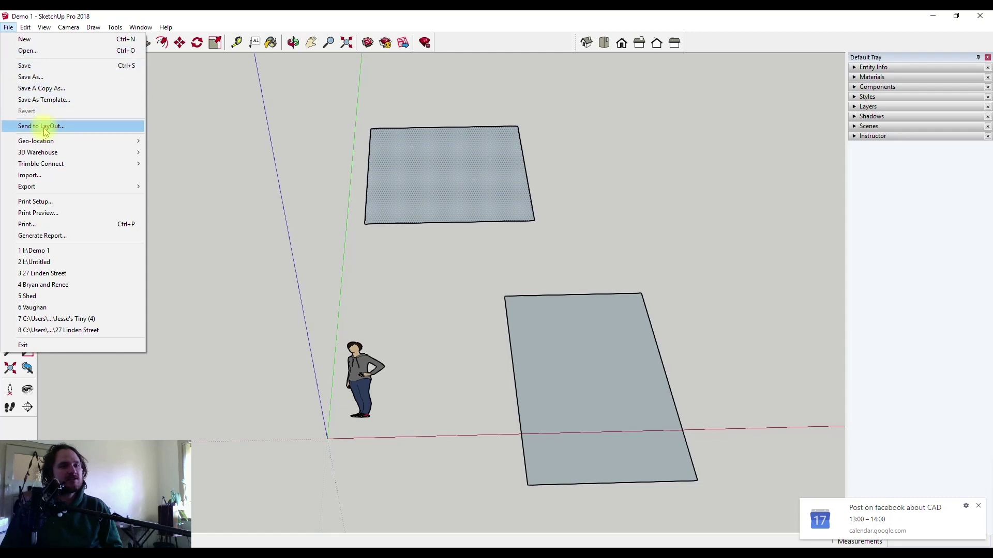
click(28, 70)
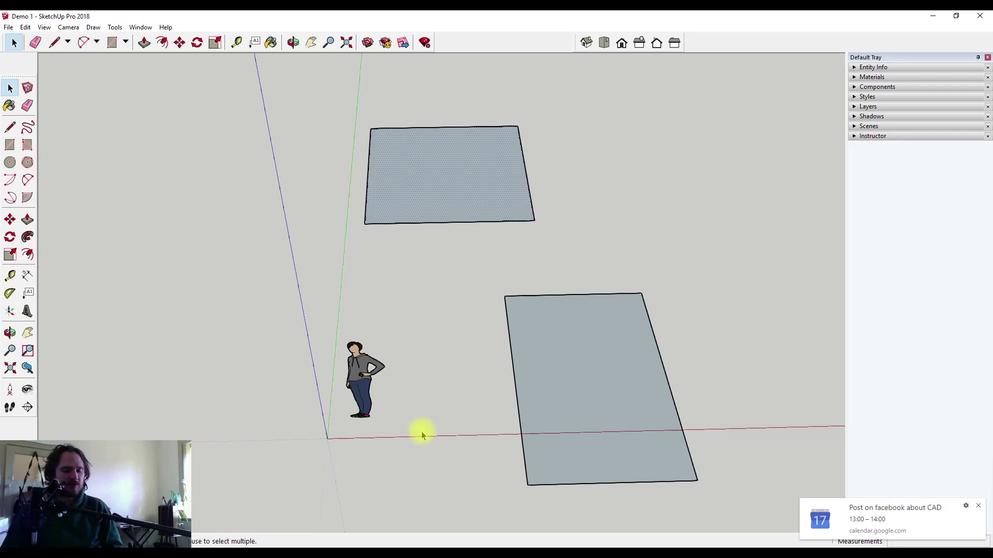
key(ctrl+s)
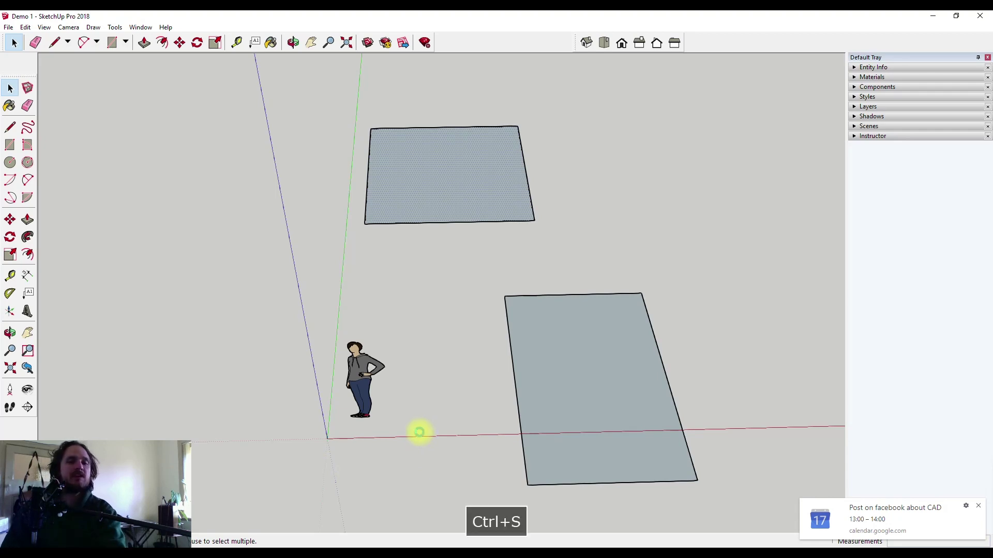